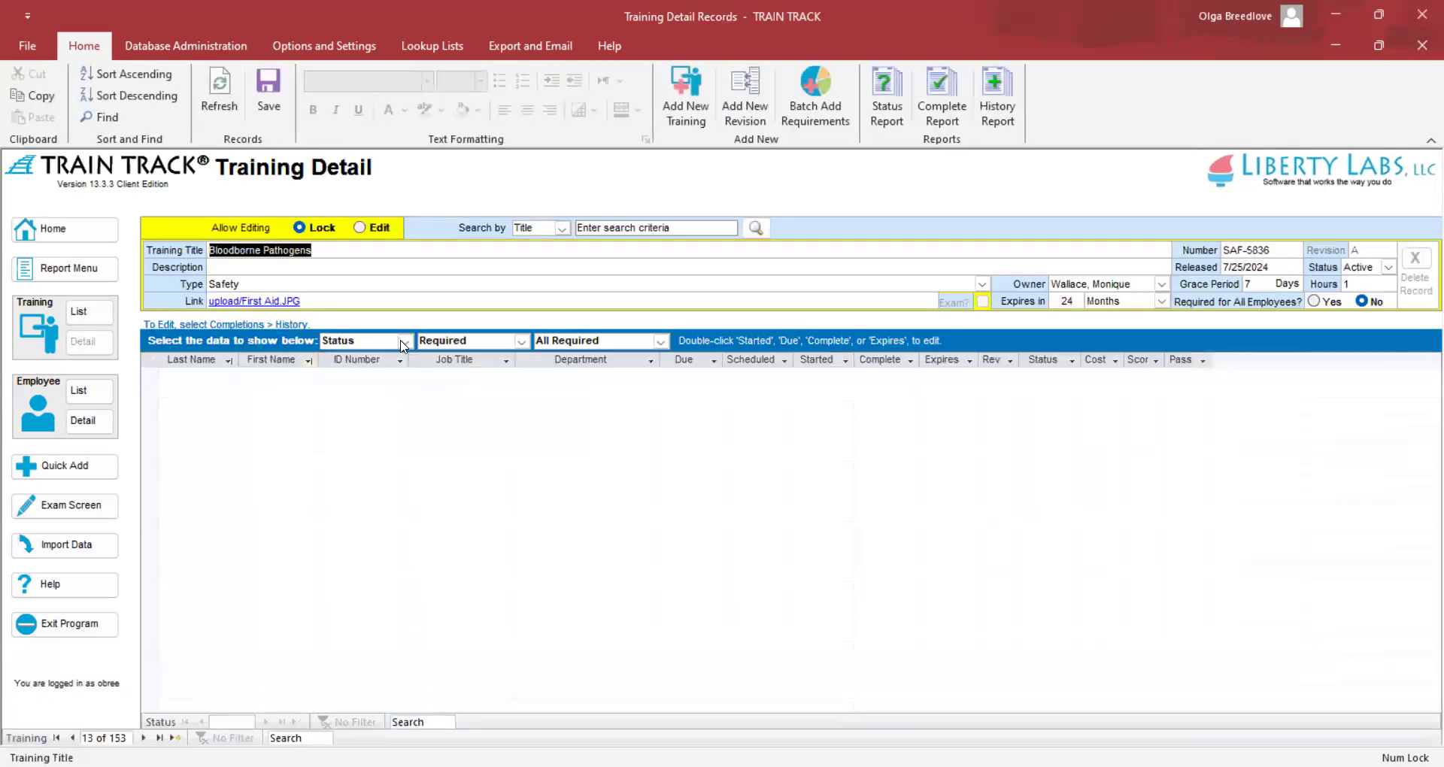
- Display the training's Exam data and enter question 1 as "Exposure to blood puts you at risk for all of the following EXCEPT:"
click(404, 343)
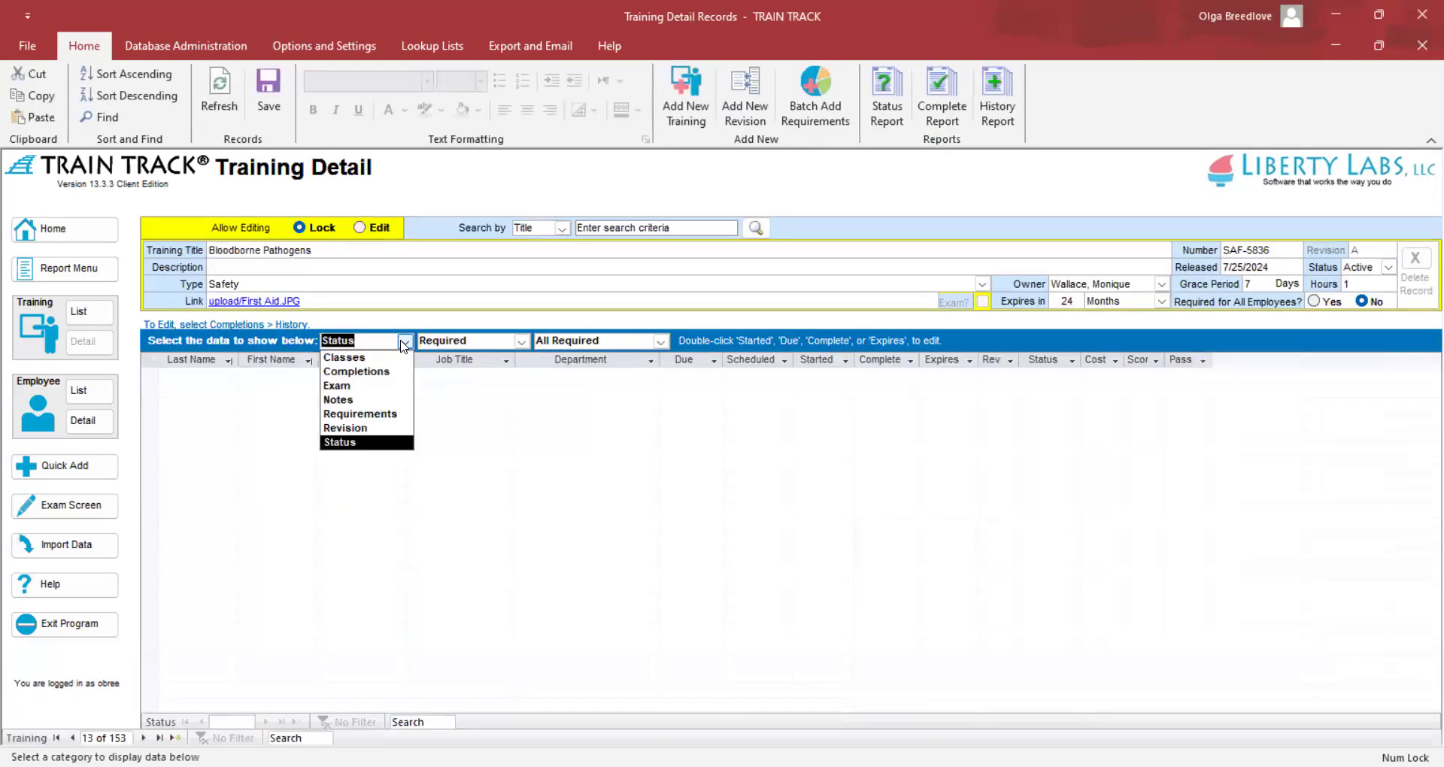
click(353, 380)
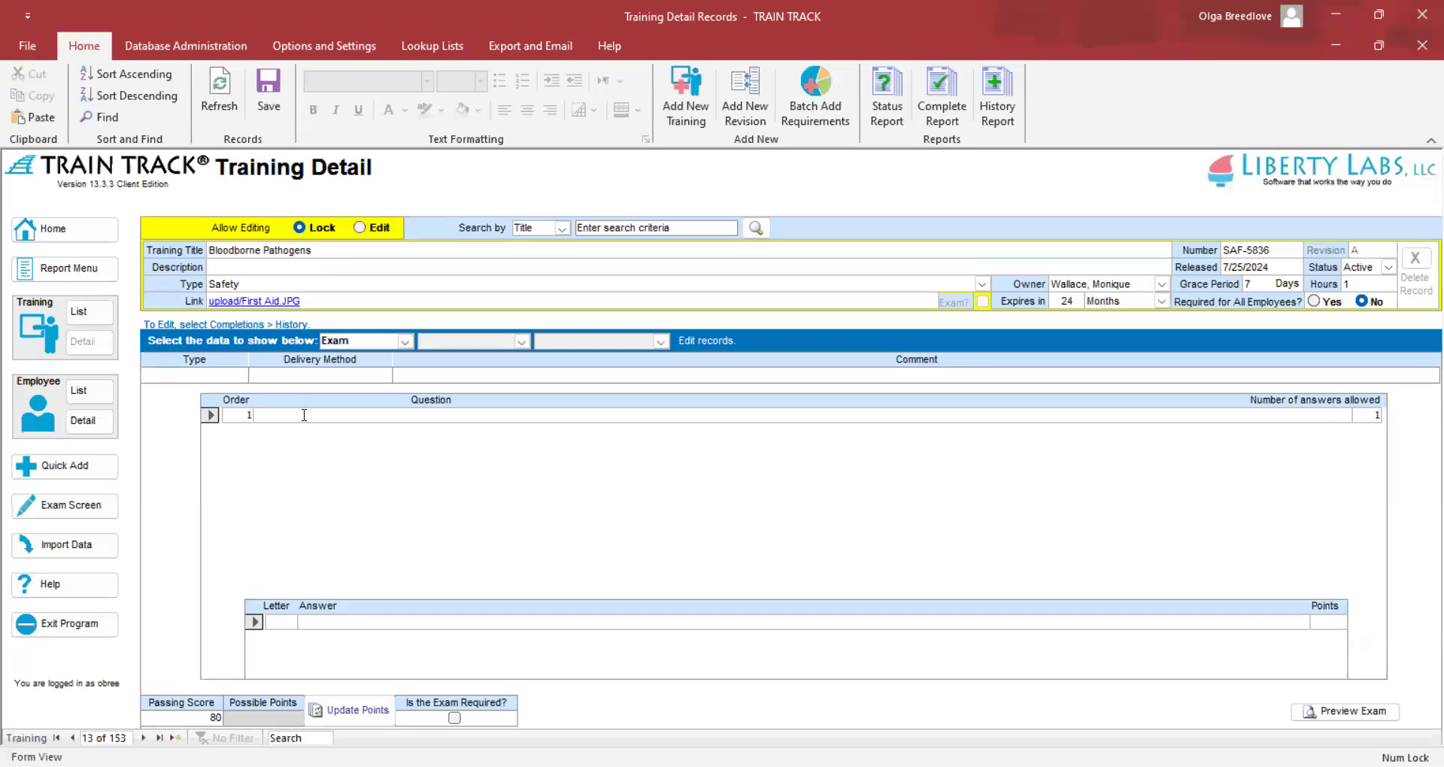
text(Exposu)
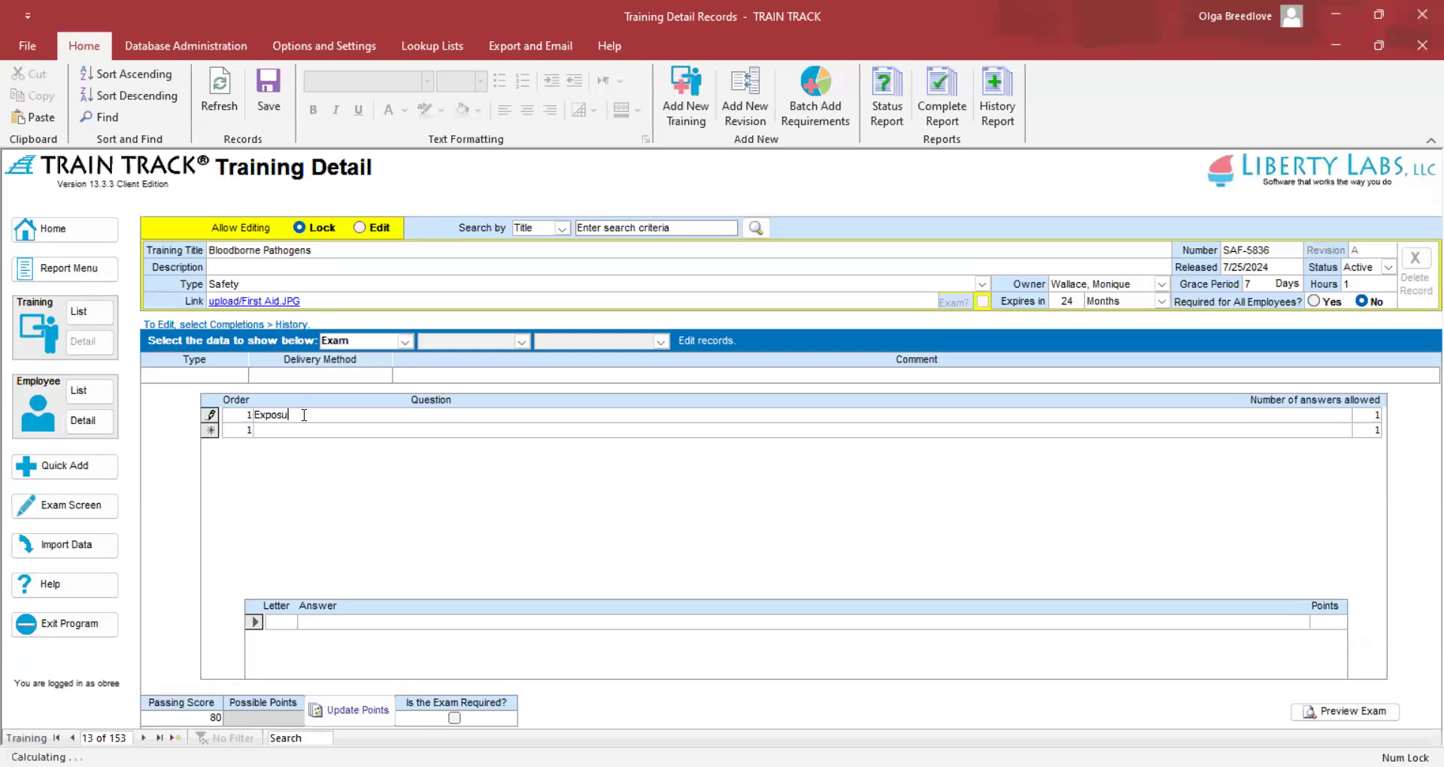
text(re to blood puts you at risk for all of th)
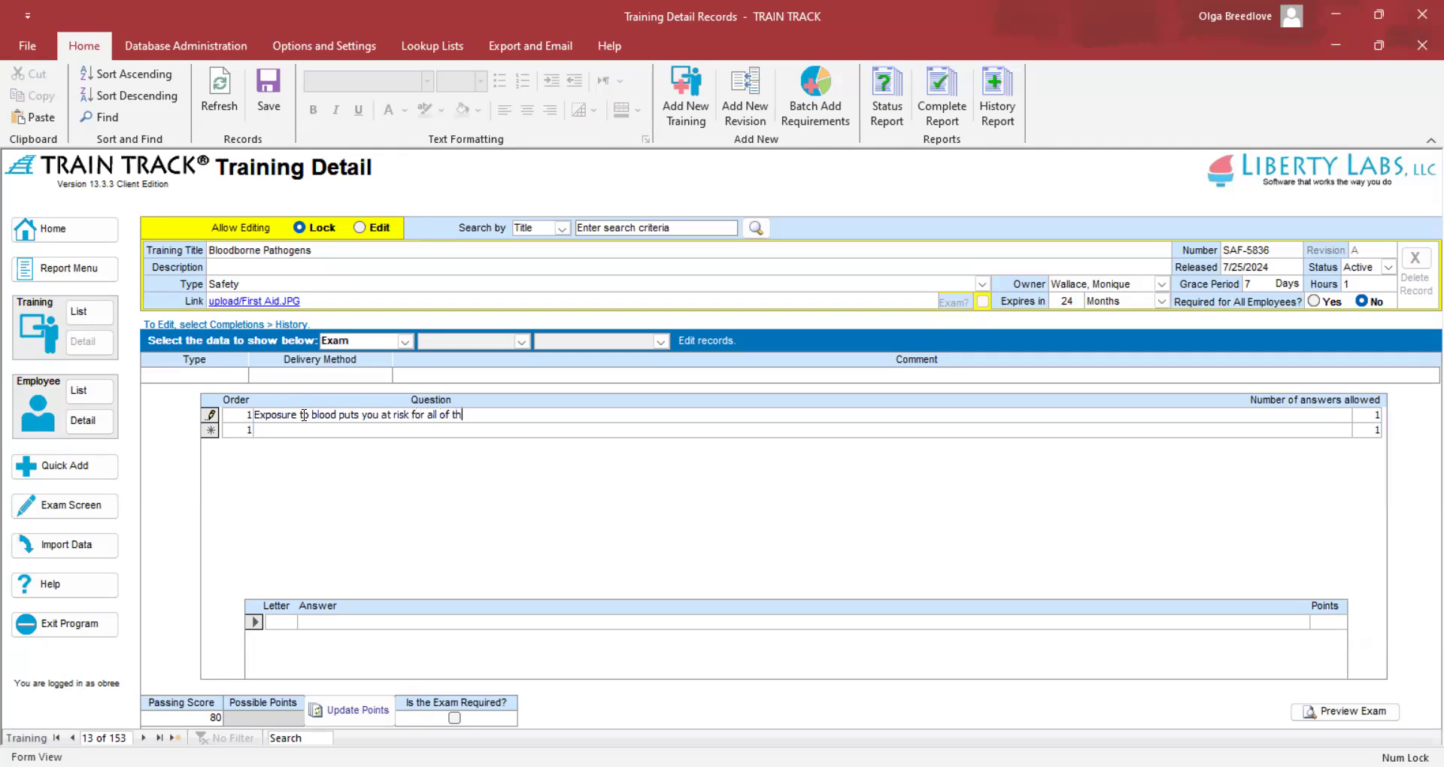
text(e following e)
key(BackSpace)
text(EXCEPT:)
- Add answer A "HBV" worth 0 points to the first question
click(282, 621)
text(A)
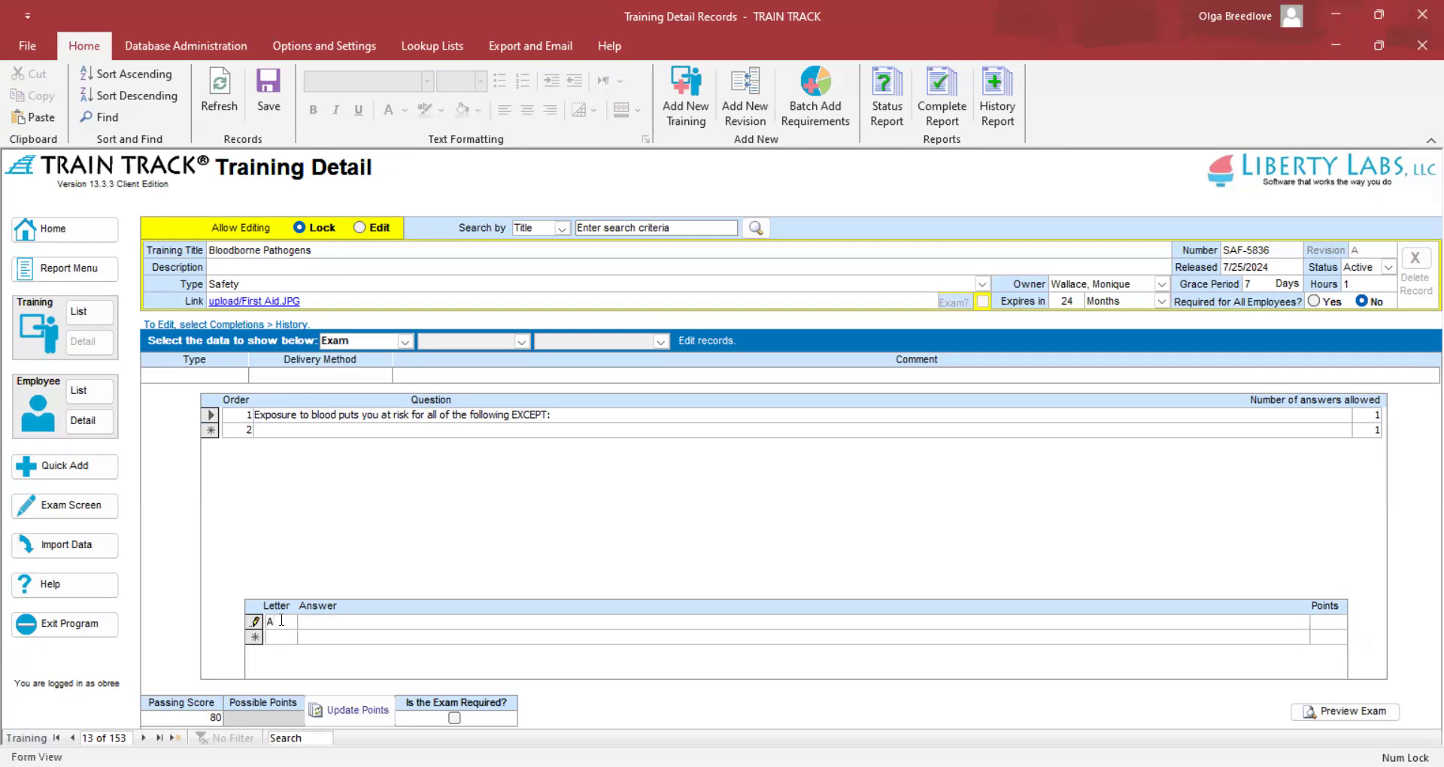
text(HBV)
text(0)
key(Tab)
- Add answer B "Heart Disease" worth 100 points to the first question
text(B)
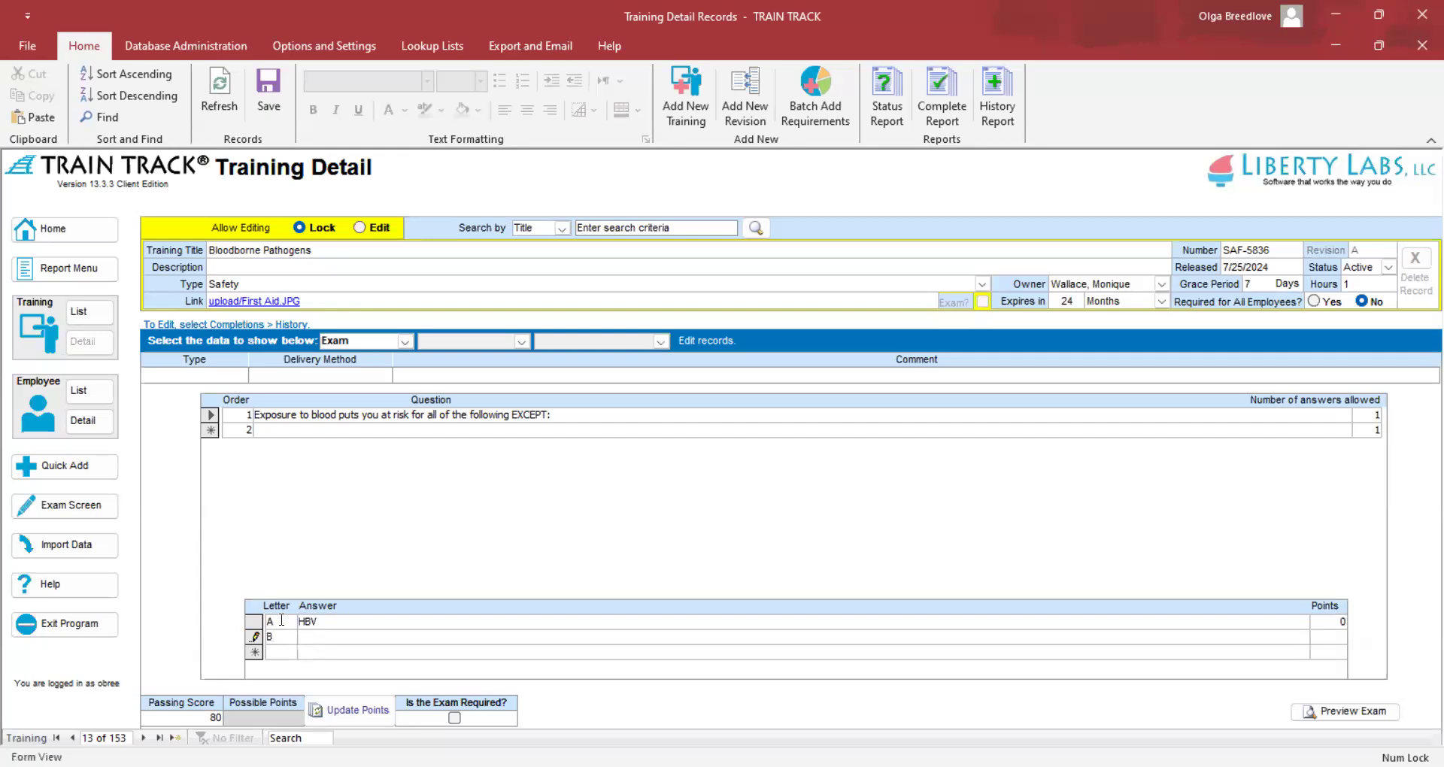
key(Tab)
text(Heart Disease)
key(Tab)
text(100)
key(Tab)
- Add answers C "HIV" and D "Malaria" to the first question, each worth 0 points
text(C)
key(Tab)
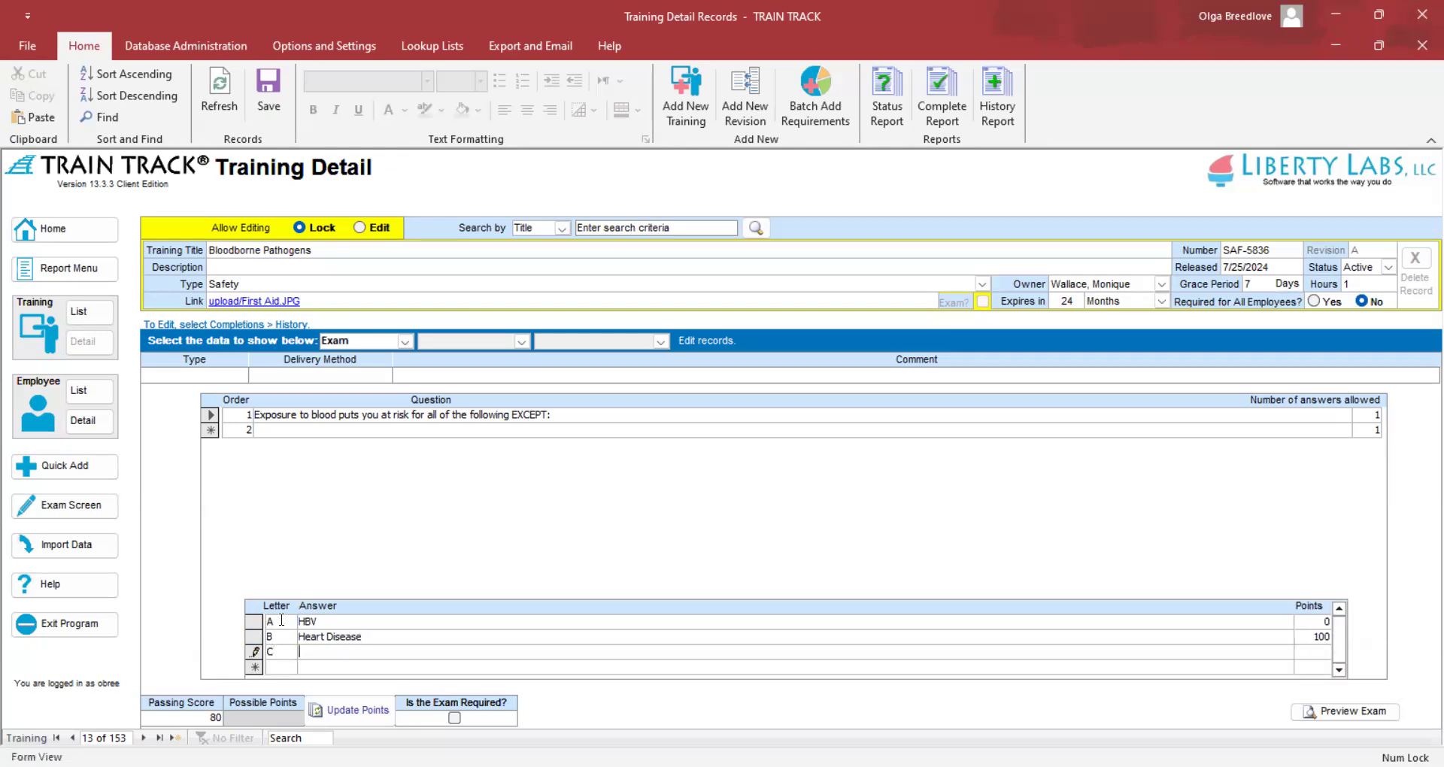
text(HIV)
key(Tab)
text(D)
key(Tab)
text(Malaria)
key(Tab)
- Set the first question's number of answers allowed to 1 and add question 2, "True/False: It is always safest to recap a needle if possible"
click(1370, 415)
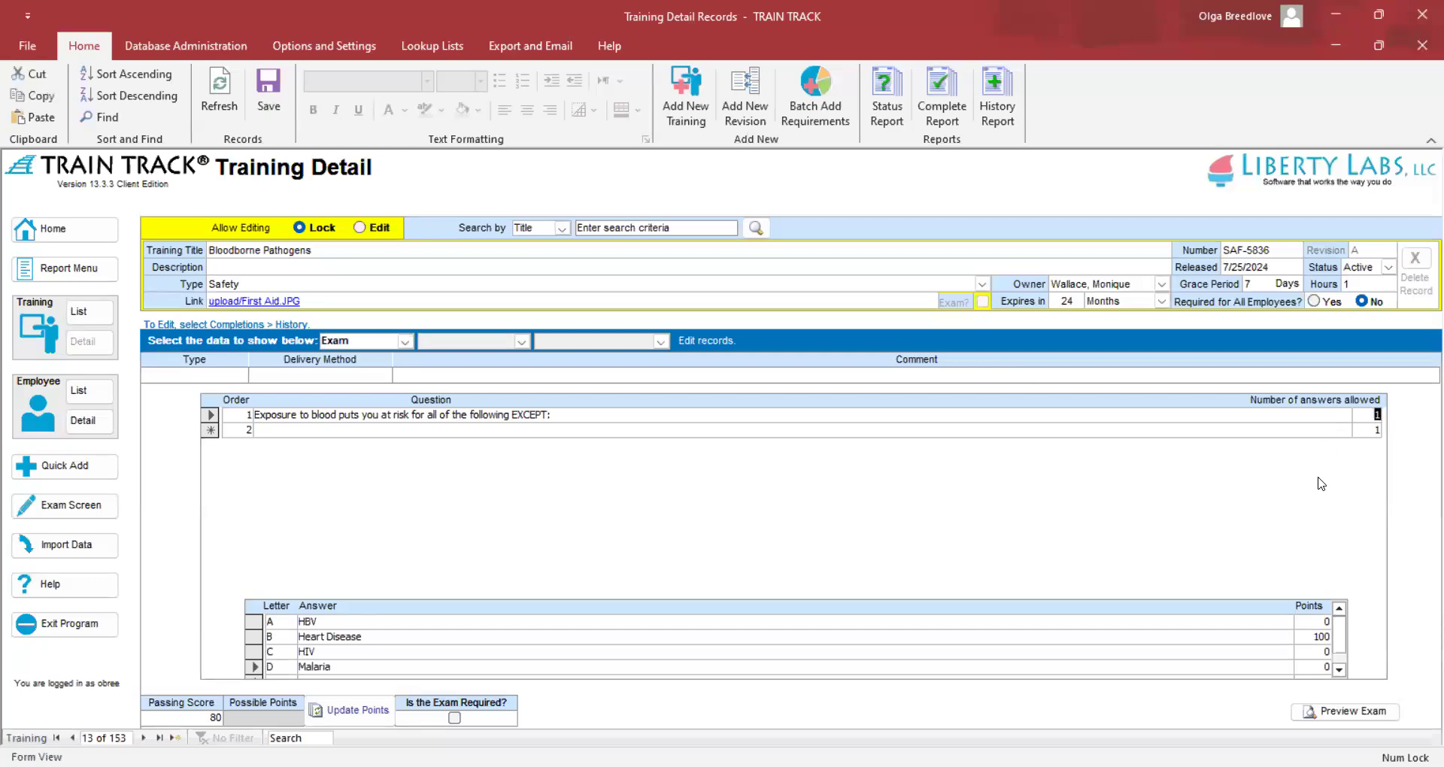
text(2)
click(262, 430)
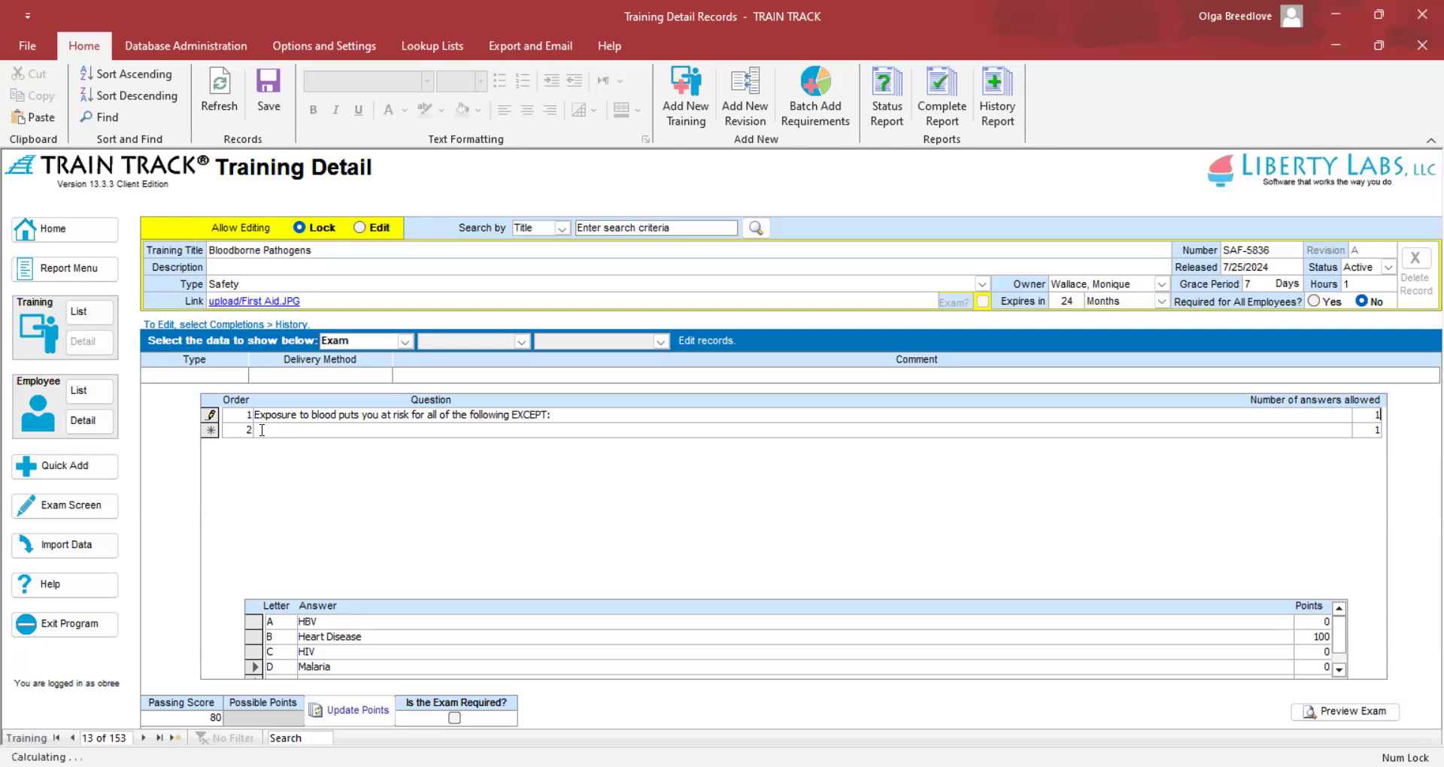
text(True/F)
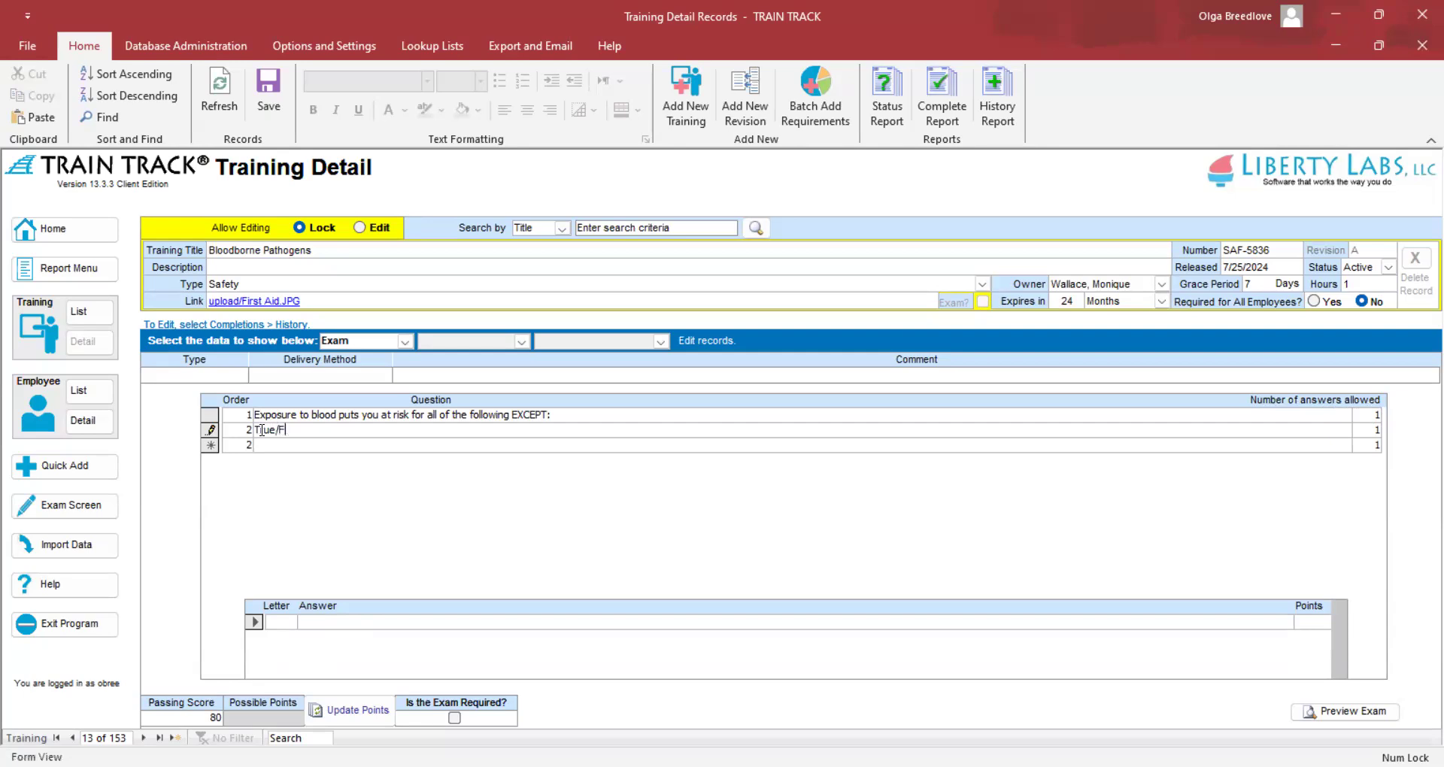
text(alse: It is always safest to)
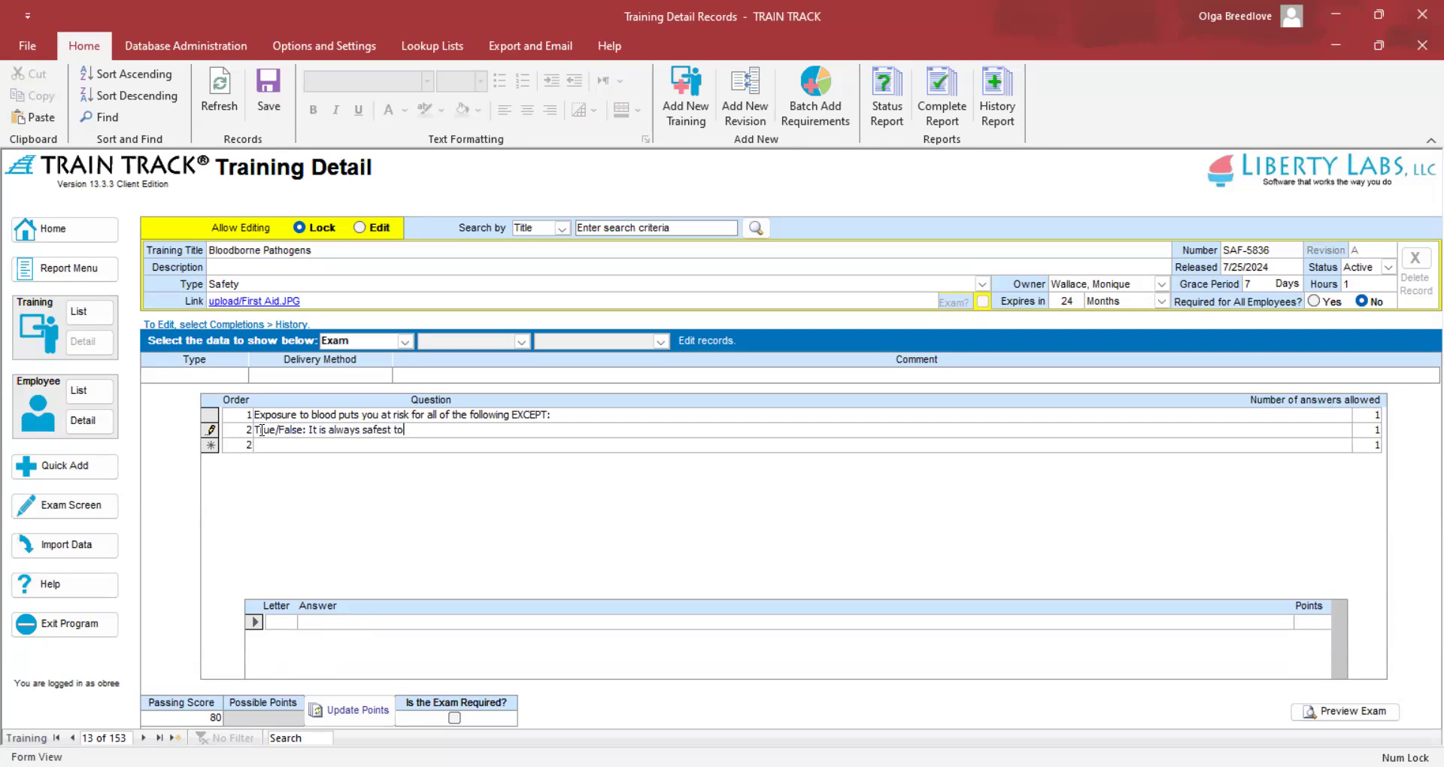
text( recap a needle if possible)
key(Tab)
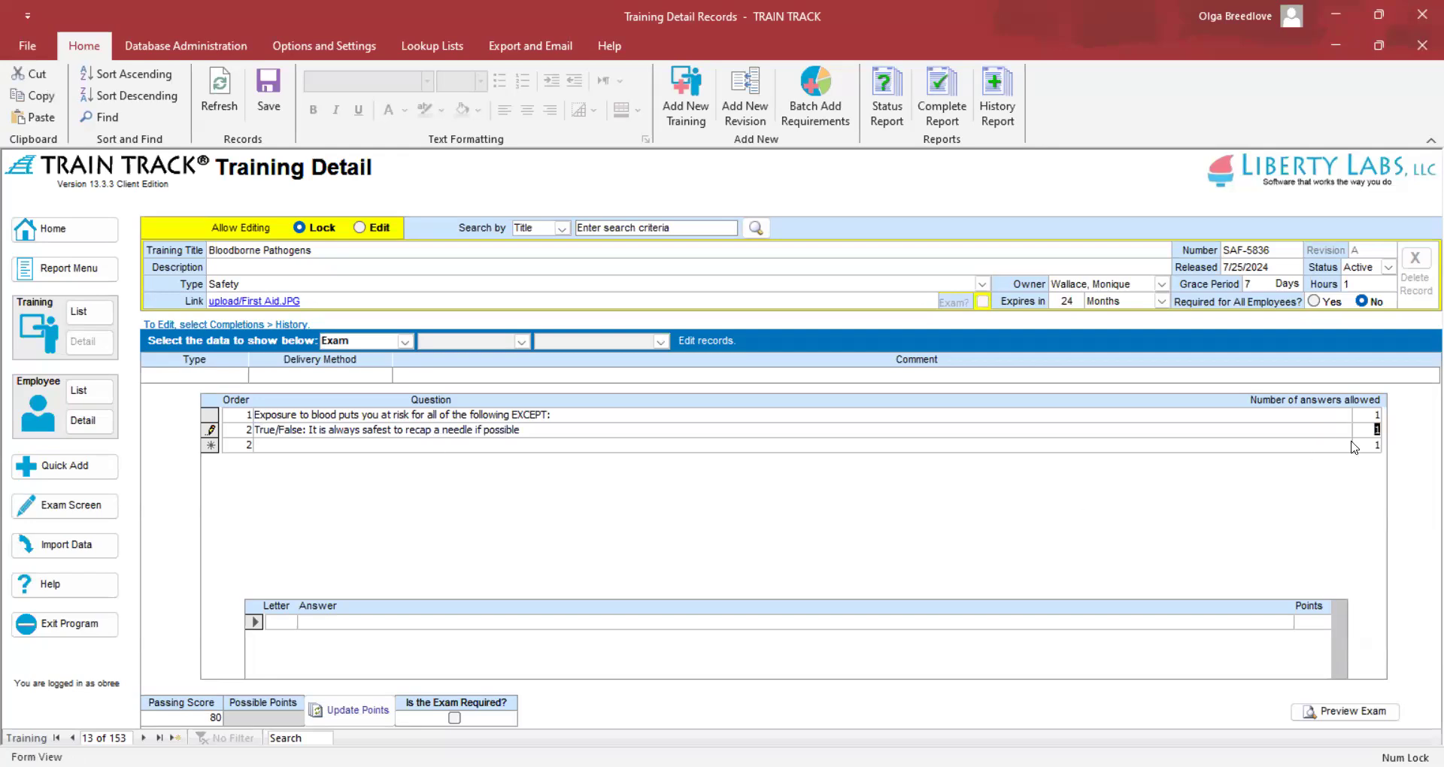
- Add answers A "True" worth 0 points and B "False" worth 100 points to the second question
click(284, 622)
text(A)
key(Tab)
text(True)
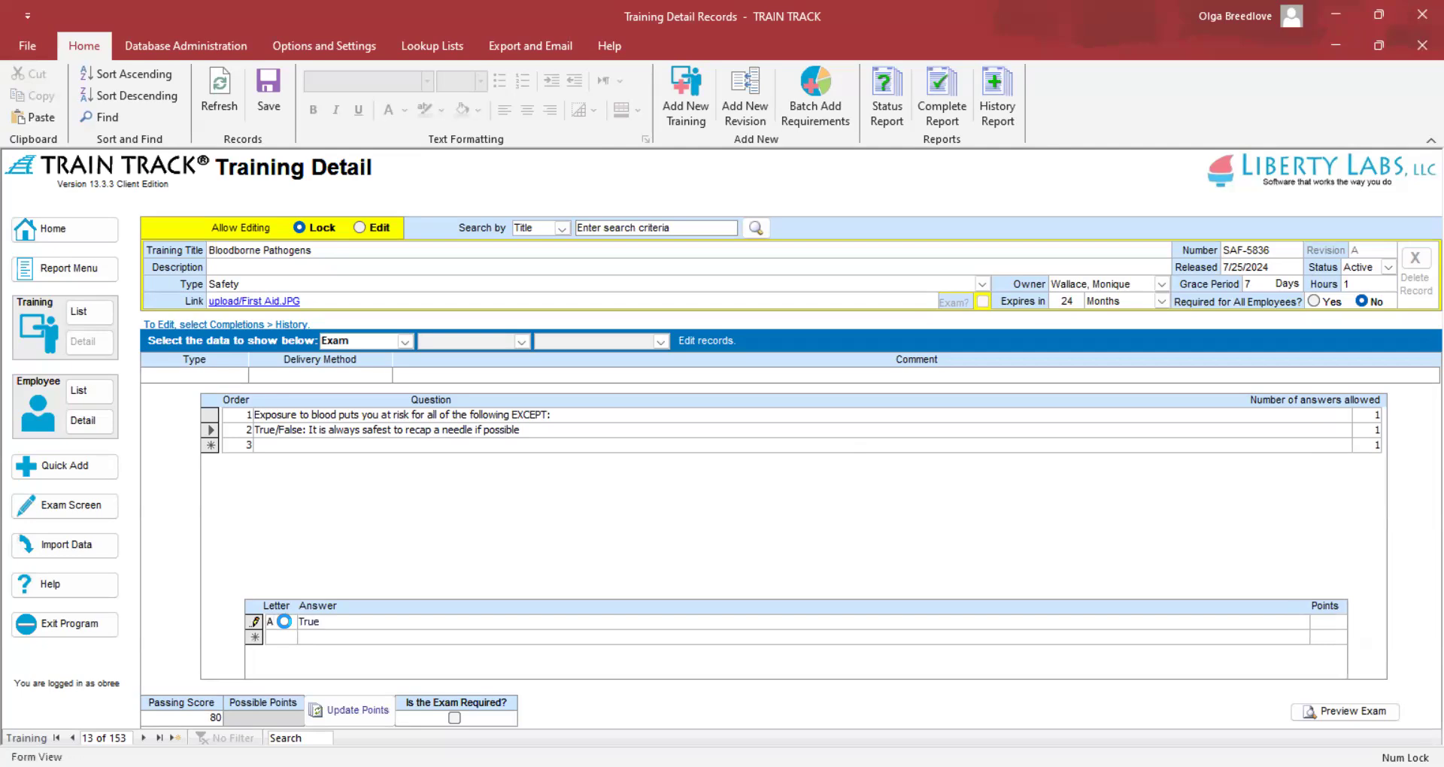
text(0)
key(Tab)
text(B)
key(Tab)
text(False100)
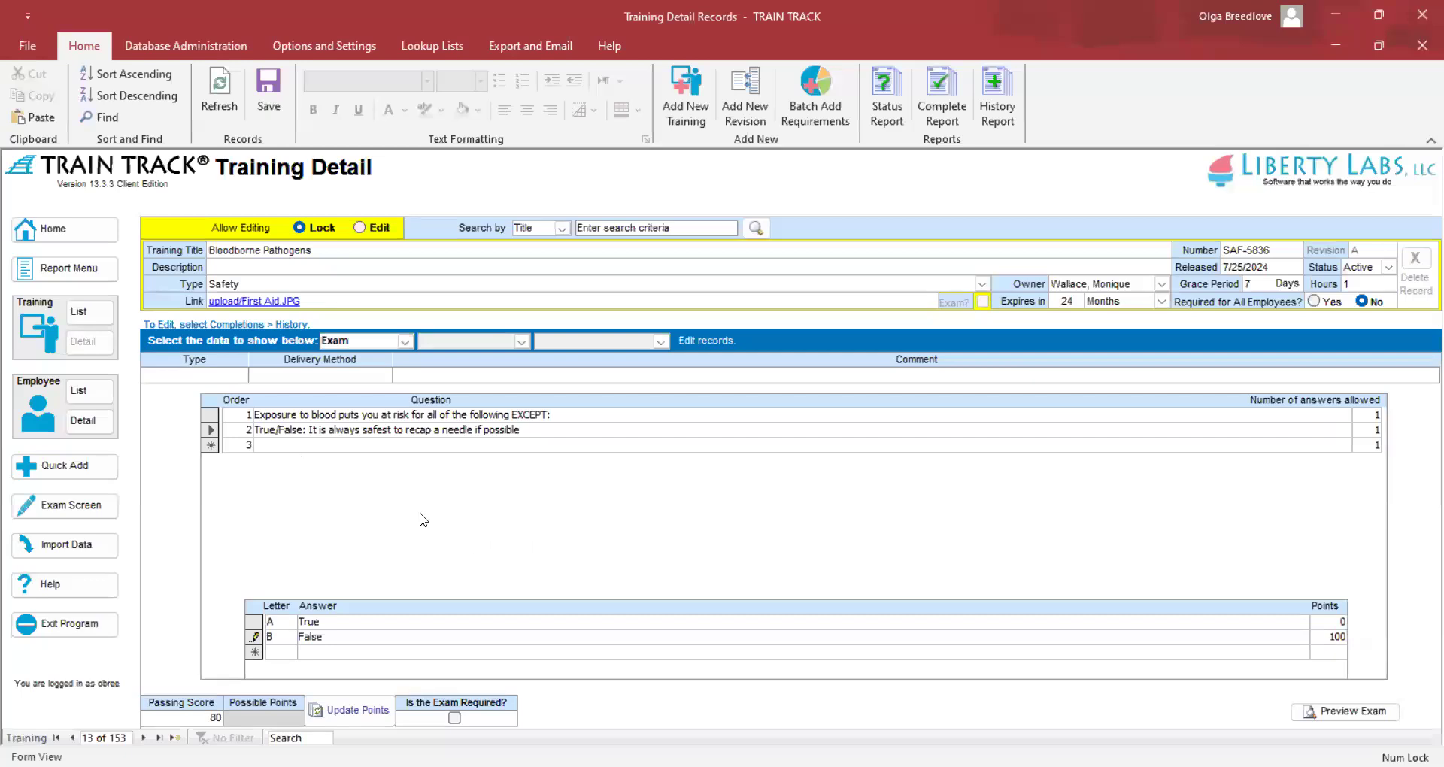
- Select the exam questions in turn to check the answer choices and points belonging to each one
click(261, 444)
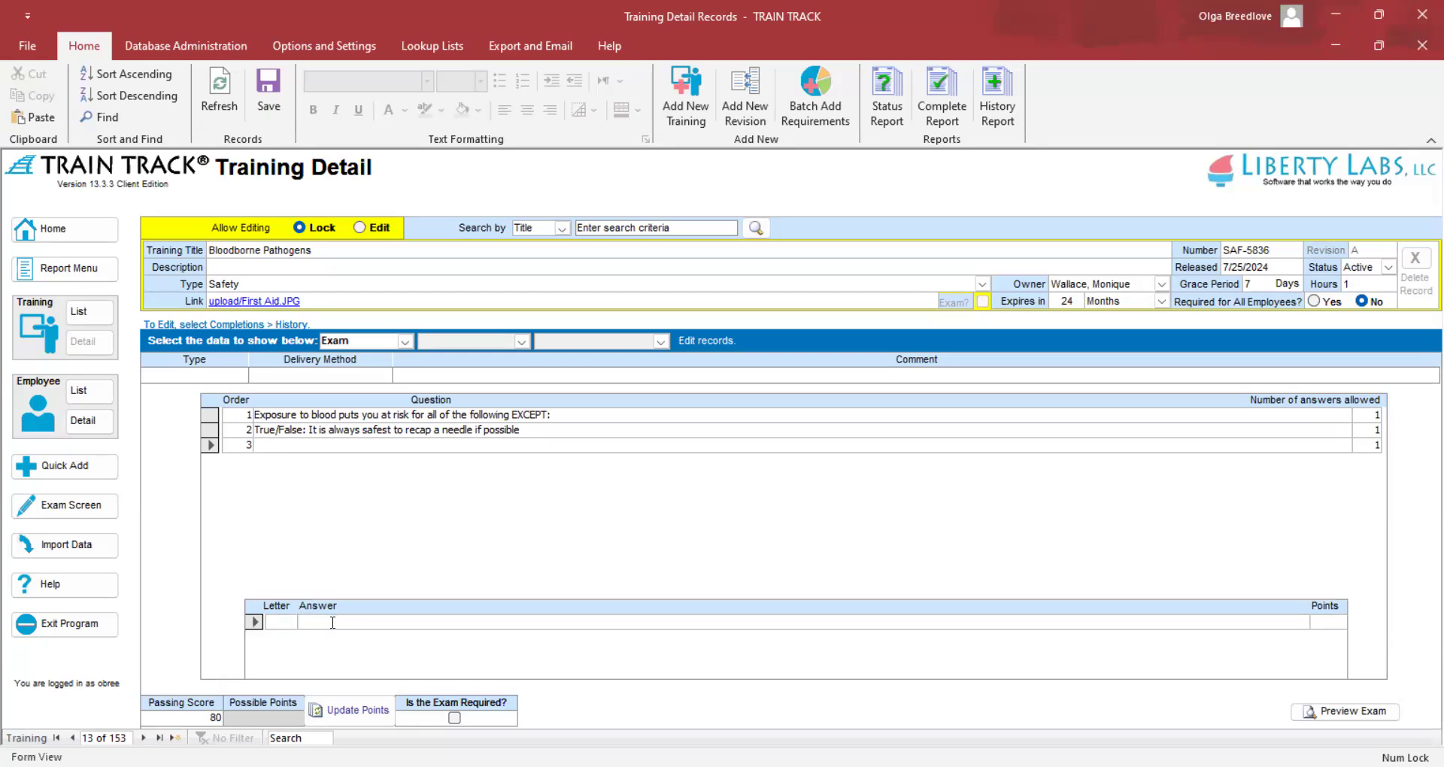
click(571, 414)
key(BackSpace)
key(BackSpace)
text(T:)
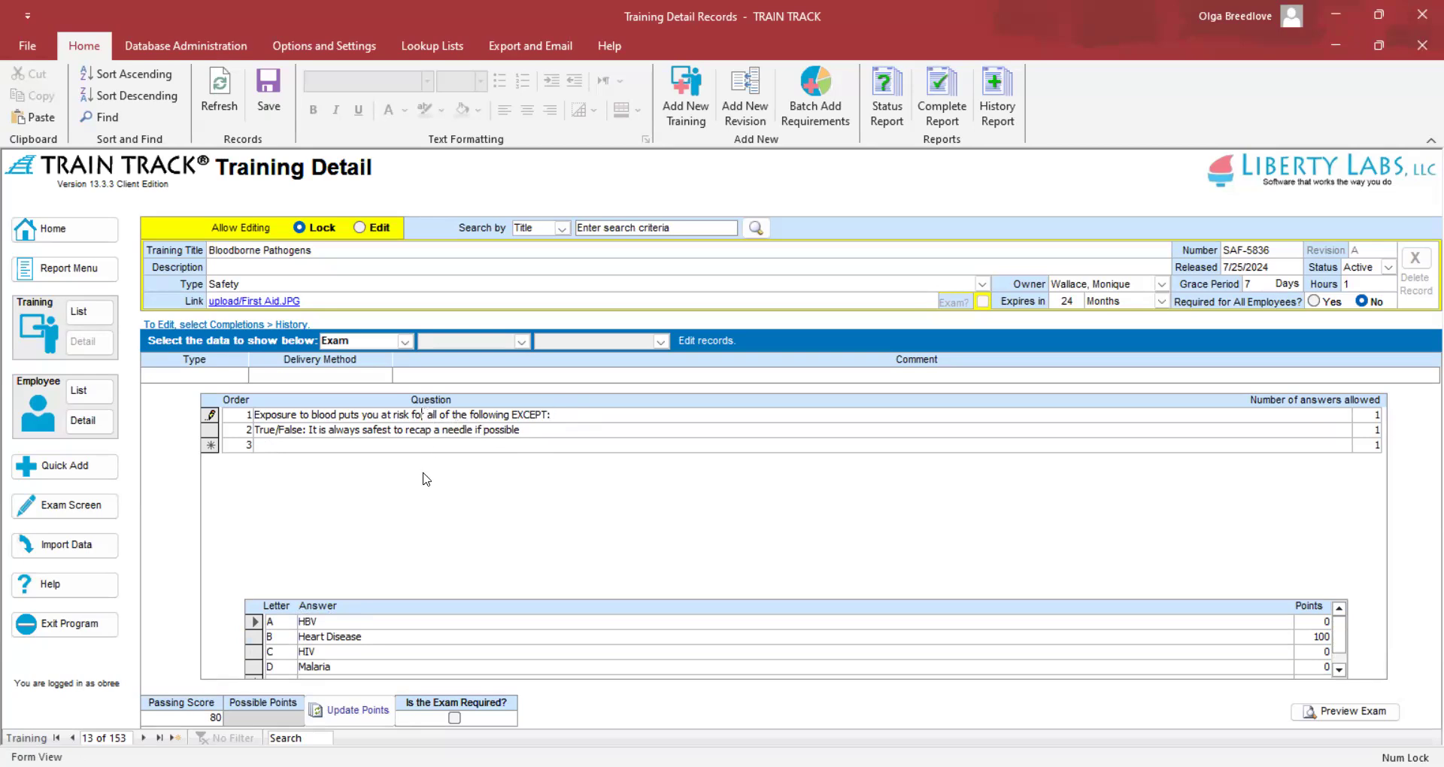
click(327, 431)
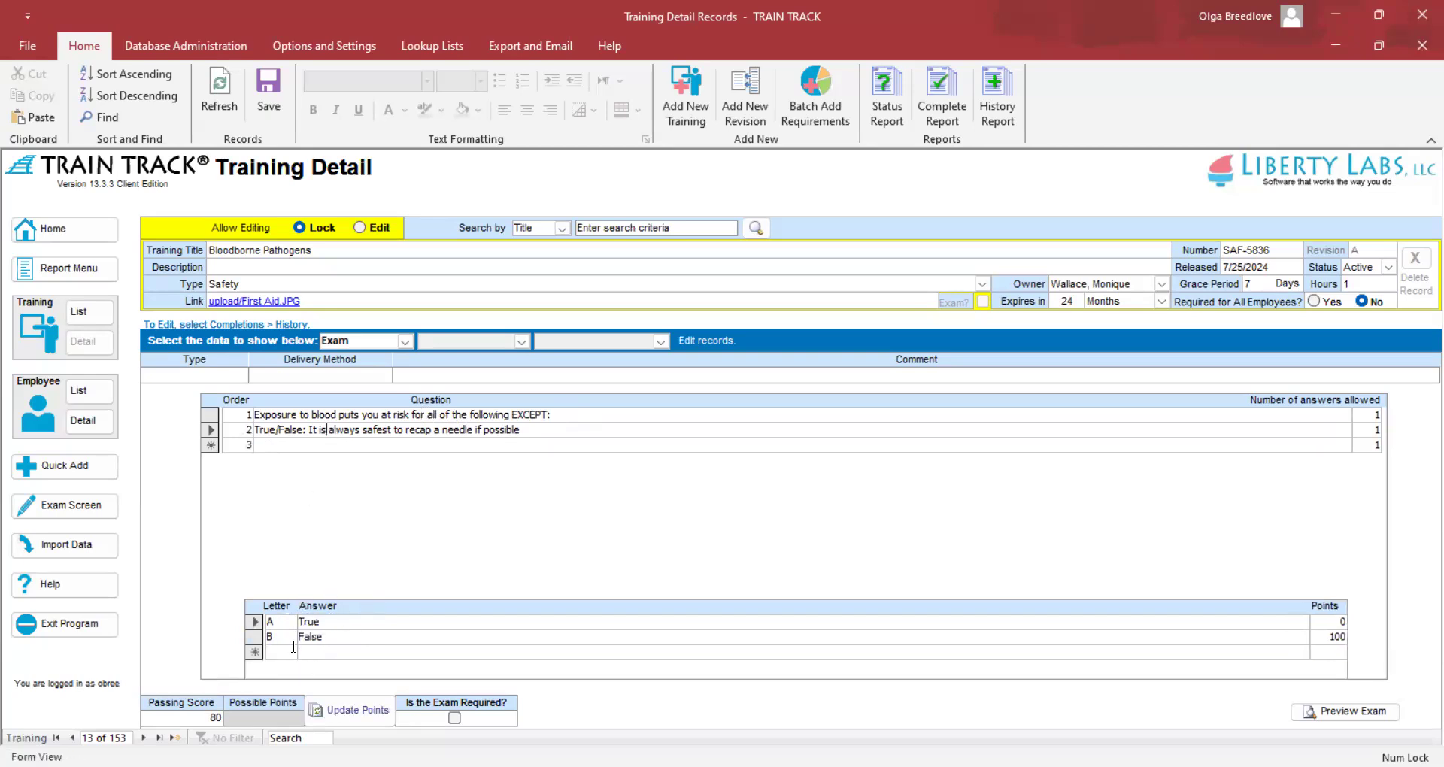
click(369, 416)
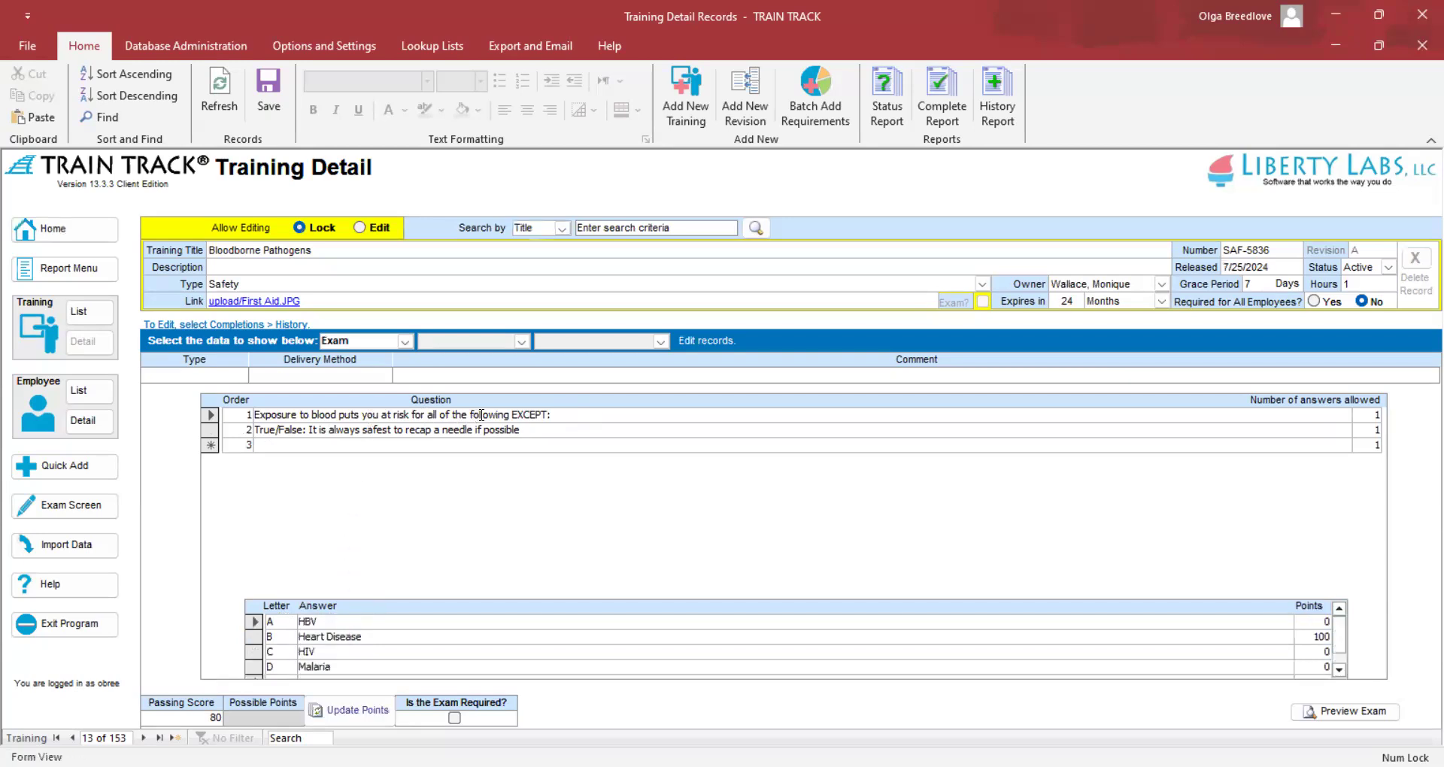
click(527, 431)
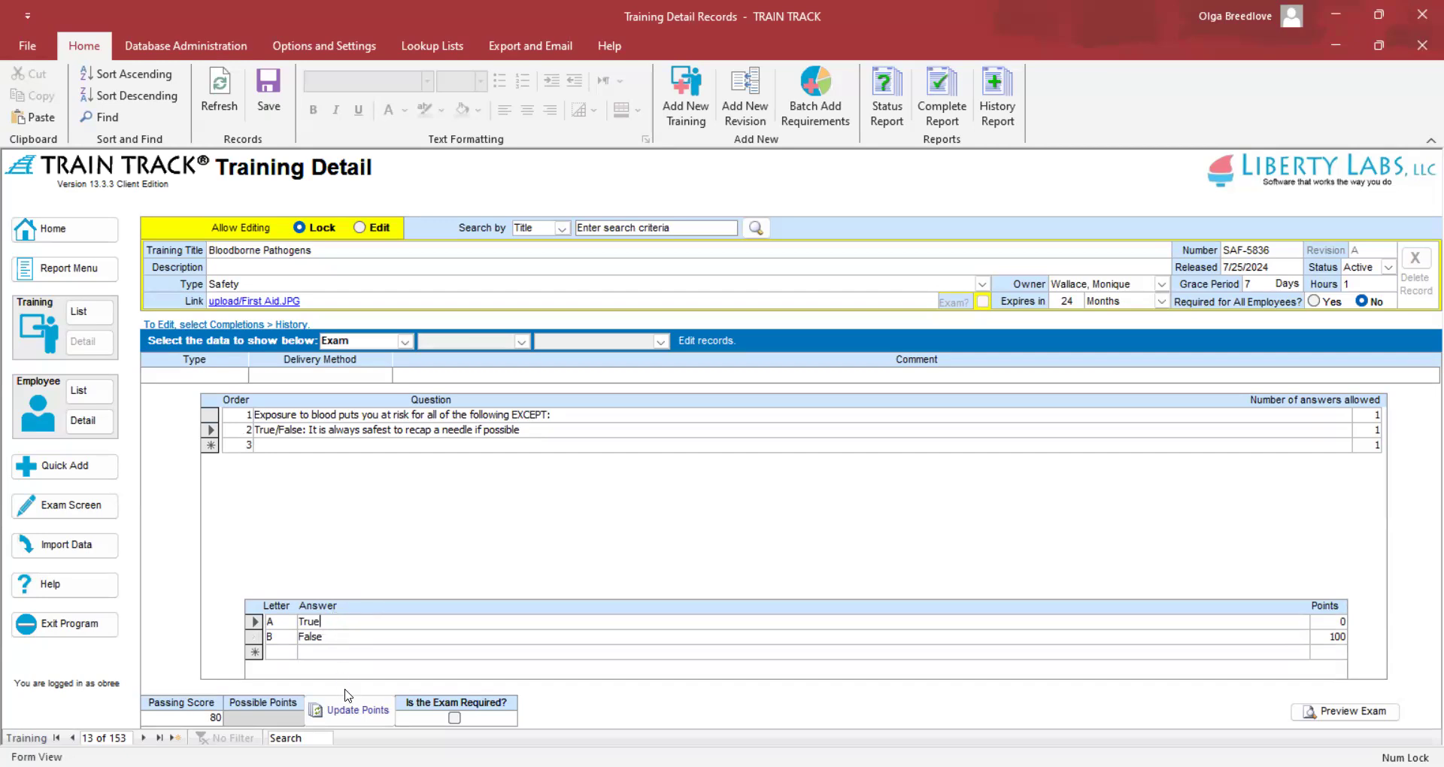
- Update the exam's possible points from the answers' point values
click(346, 713)
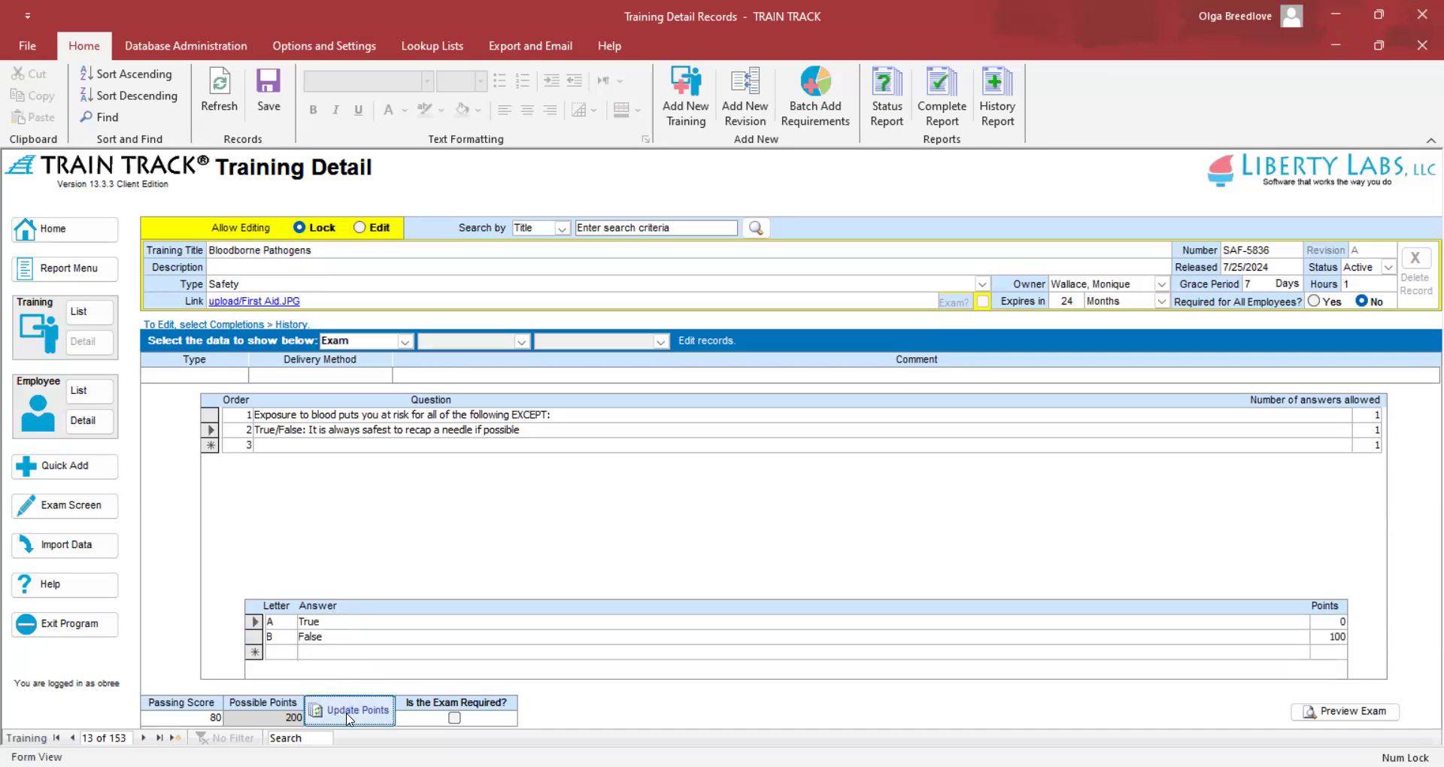
double_click(280, 718)
click(280, 718)
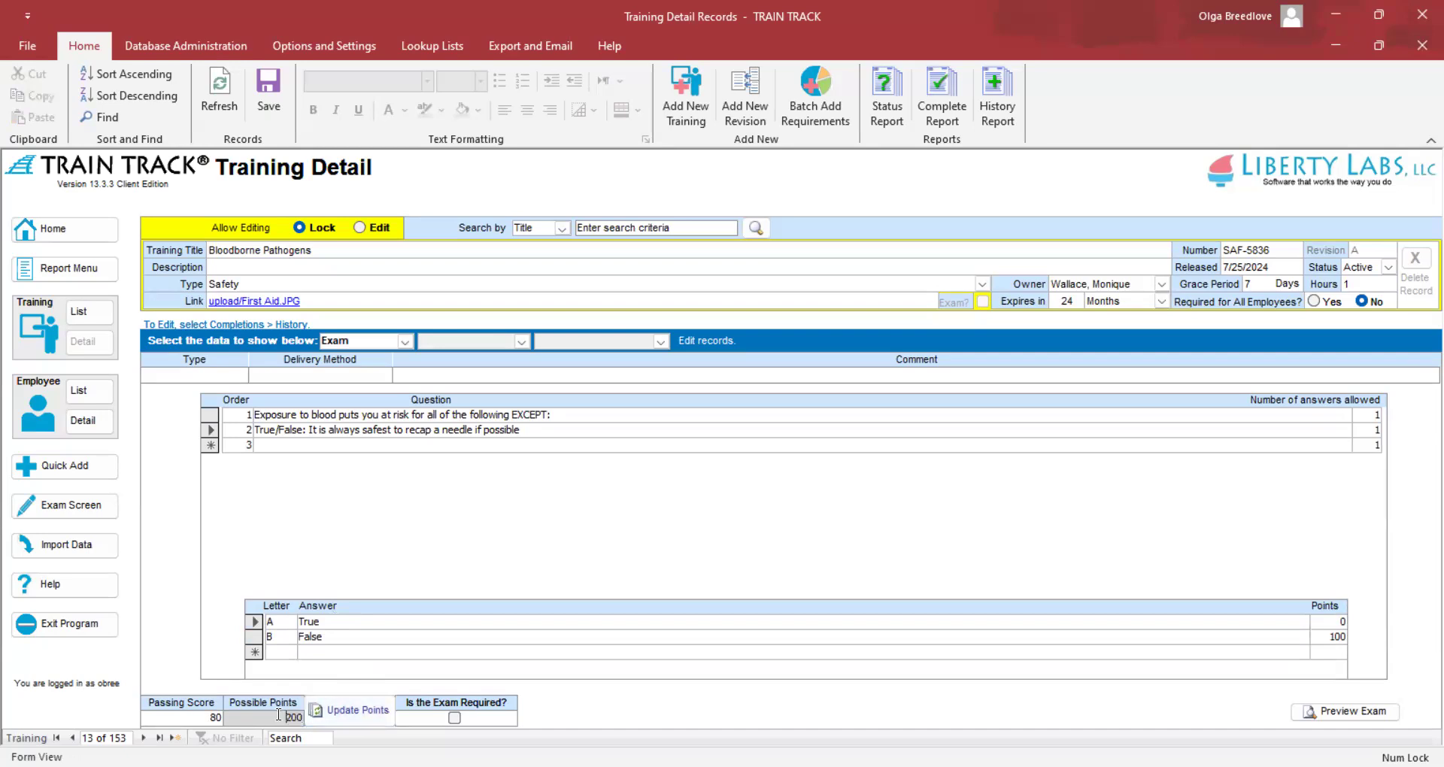
- Set the exam's passing score to 200 and mark the exam as required
double_click(210, 717)
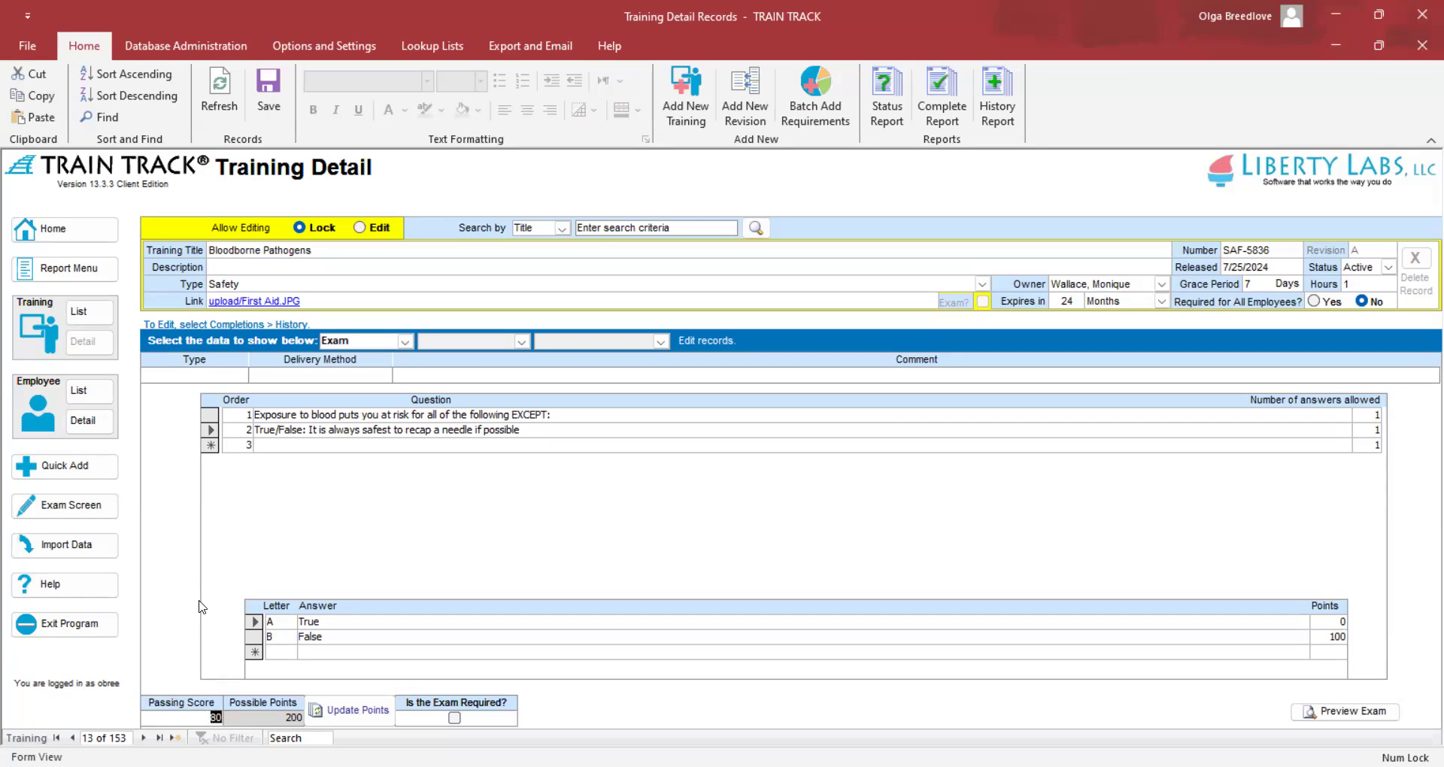
text(200)
drag(197, 716, 233, 714)
text(100)
key(BackSpace)
key(BackSpace)
key(BackSpace)
text(200)
click(454, 720)
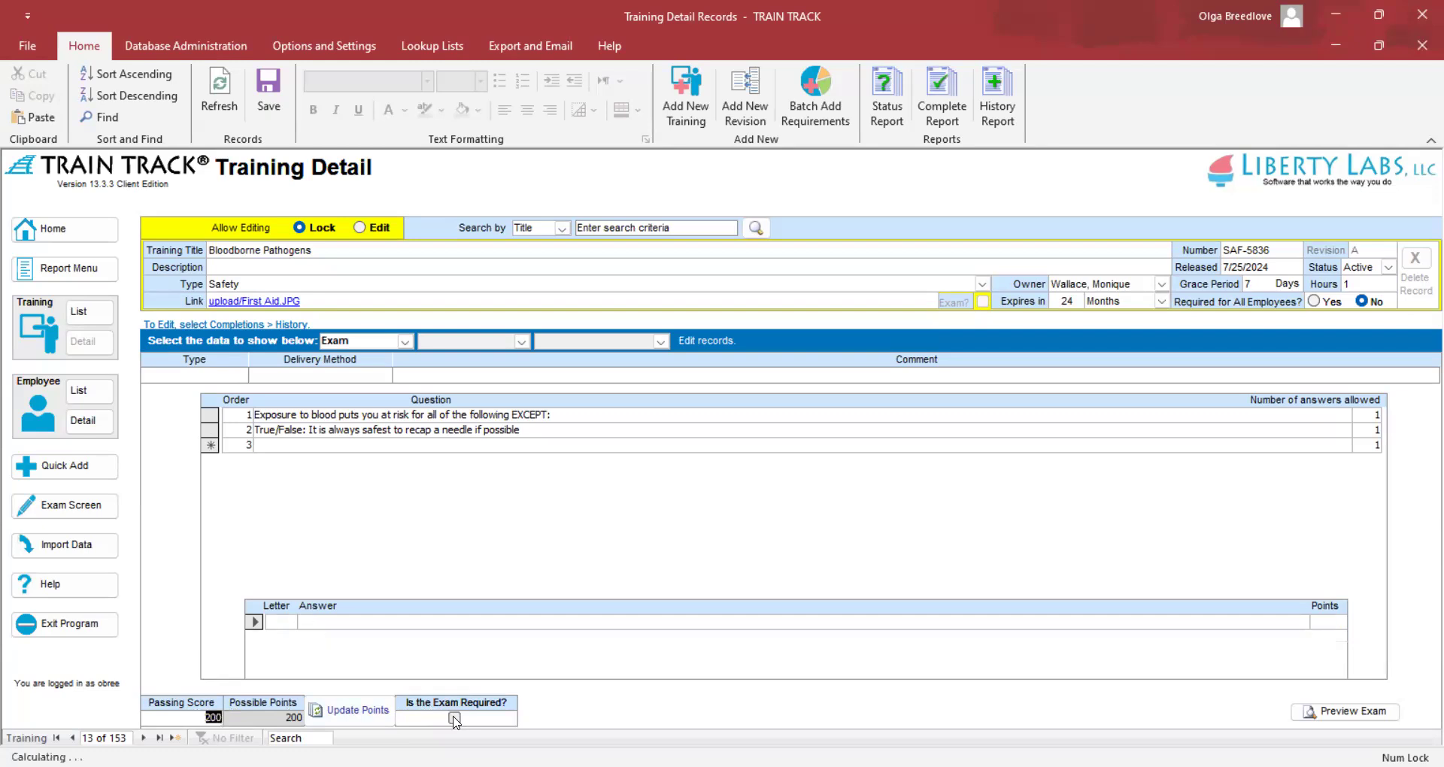
click(454, 719)
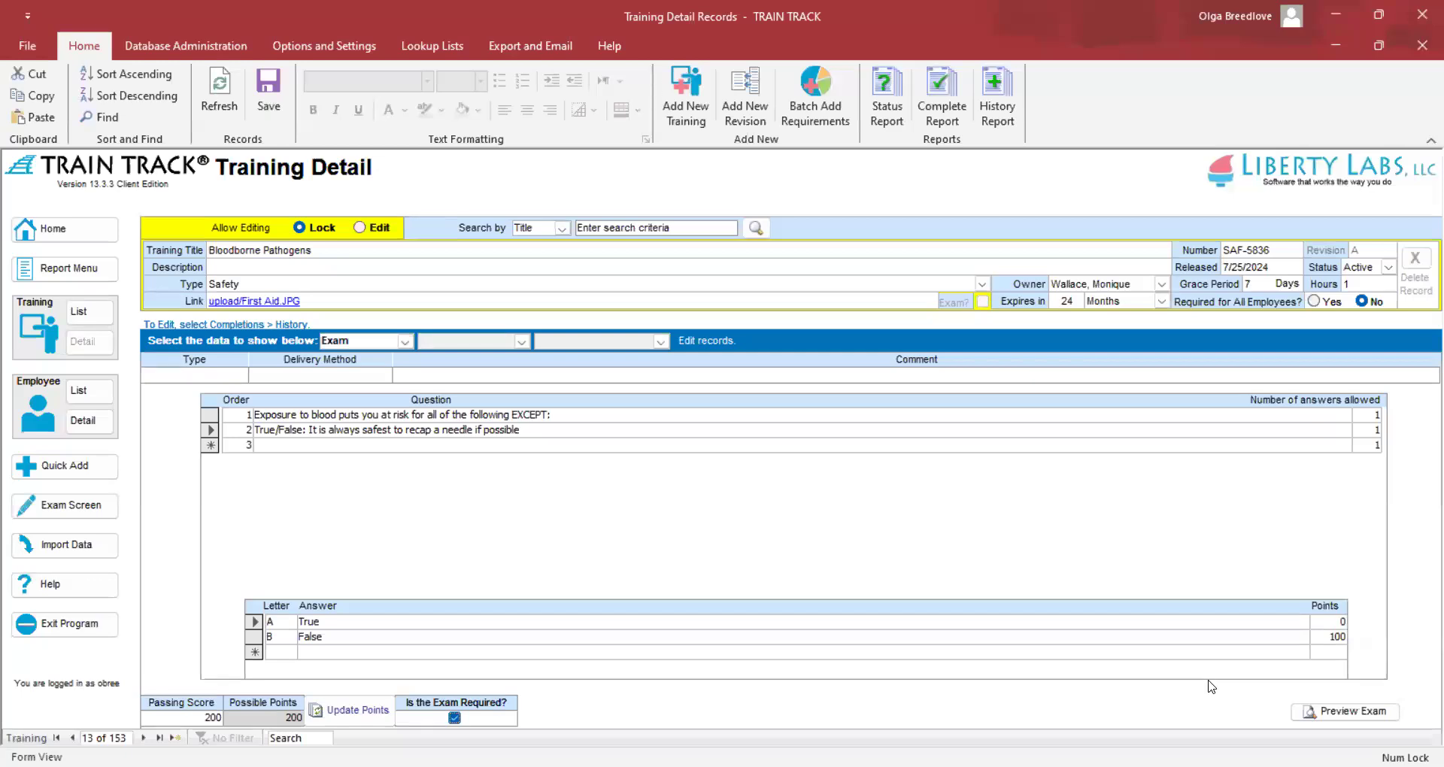
- Preview the Bloodborne Pathogens exam as a report, check its questions and answers, and close the report
click(1349, 719)
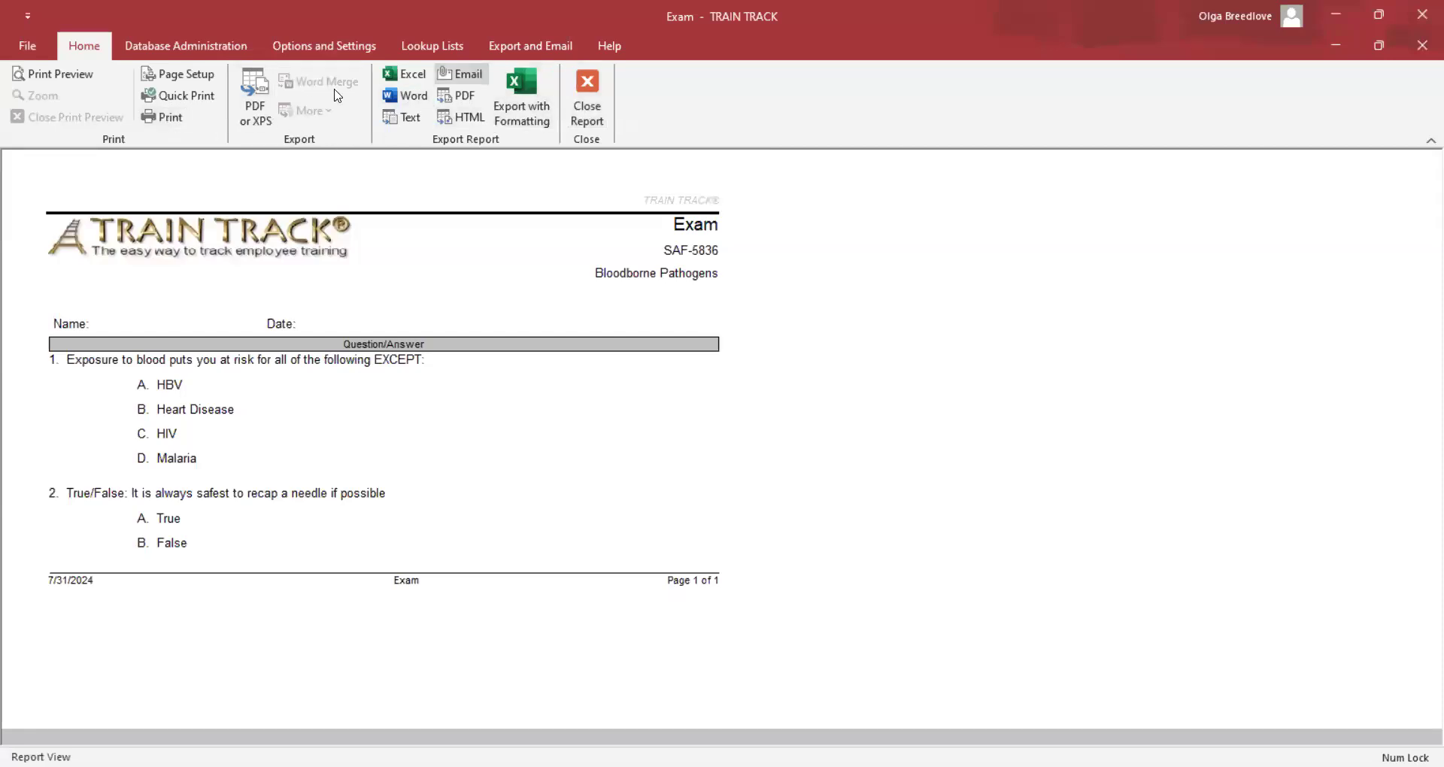
click(598, 113)
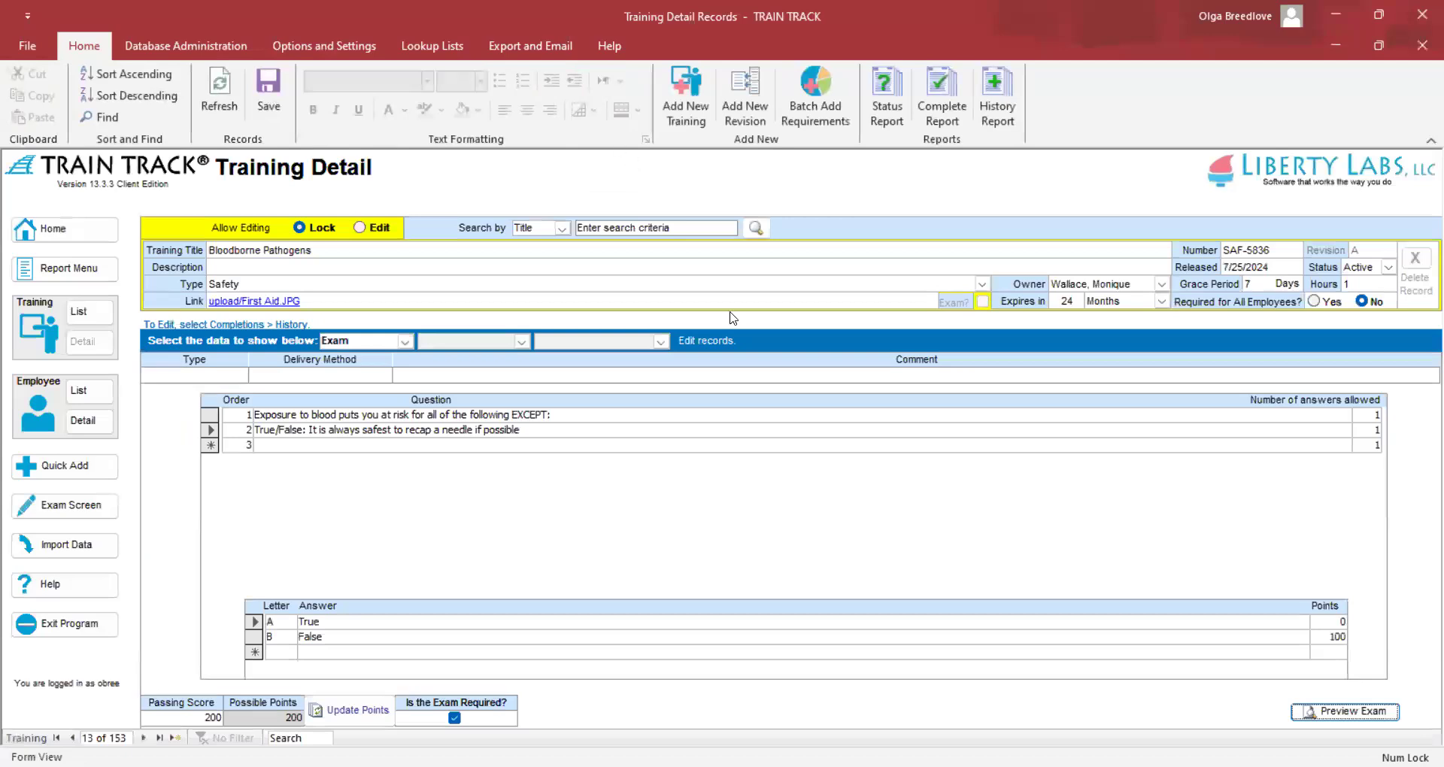